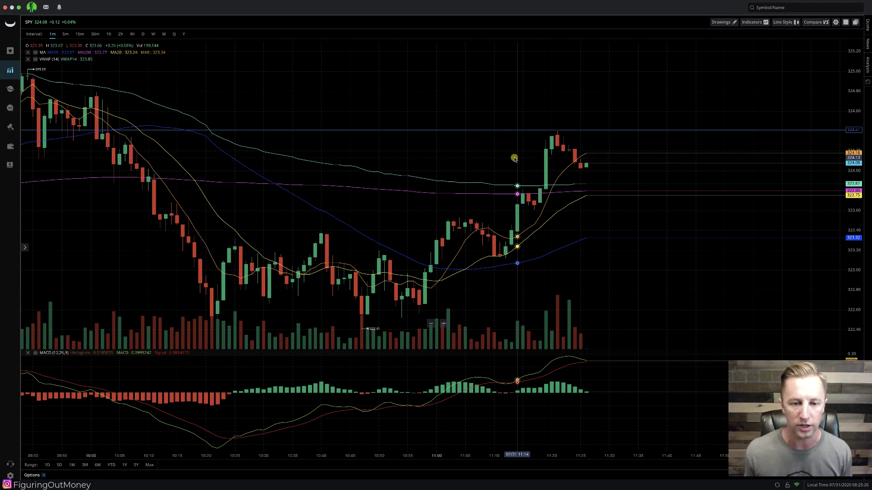
Step: Select the 324.40 price line, then switch to a 2×2 layout of four SPY charts
{"action": "left_click", "coordinate": [358, 132]}
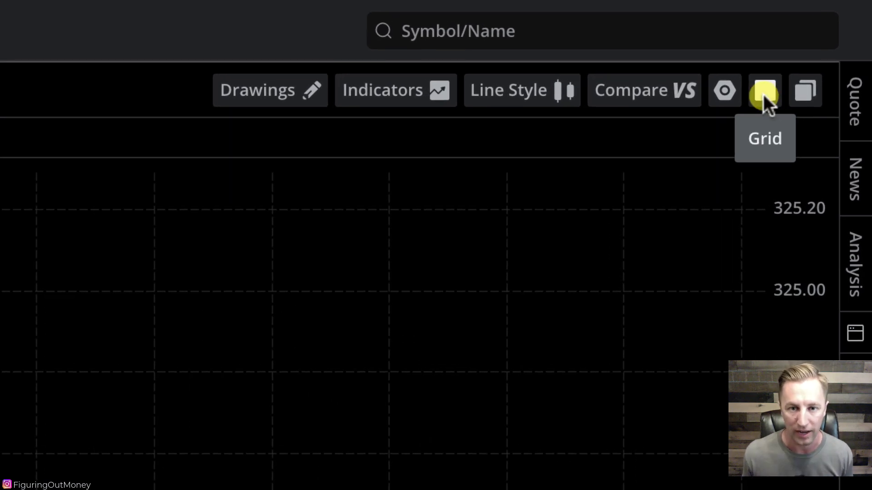
{"action": "left_click", "coordinate": [763, 94]}
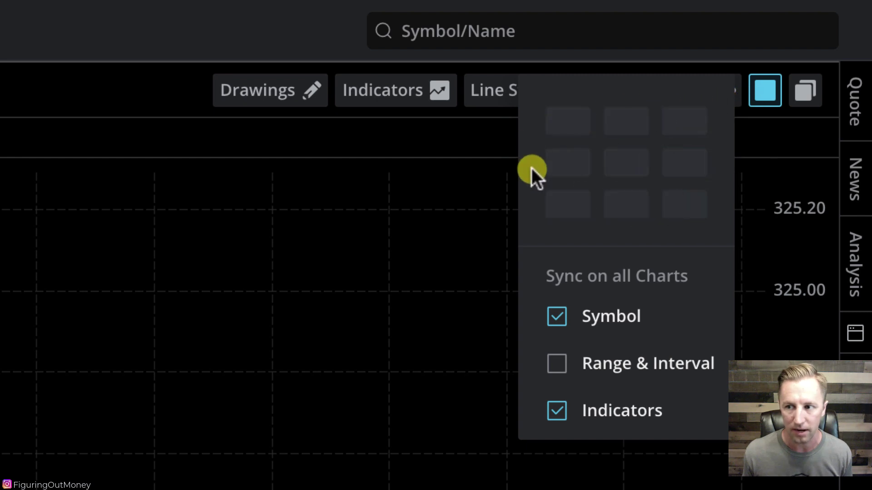
{"action": "left_click", "coordinate": [623, 167]}
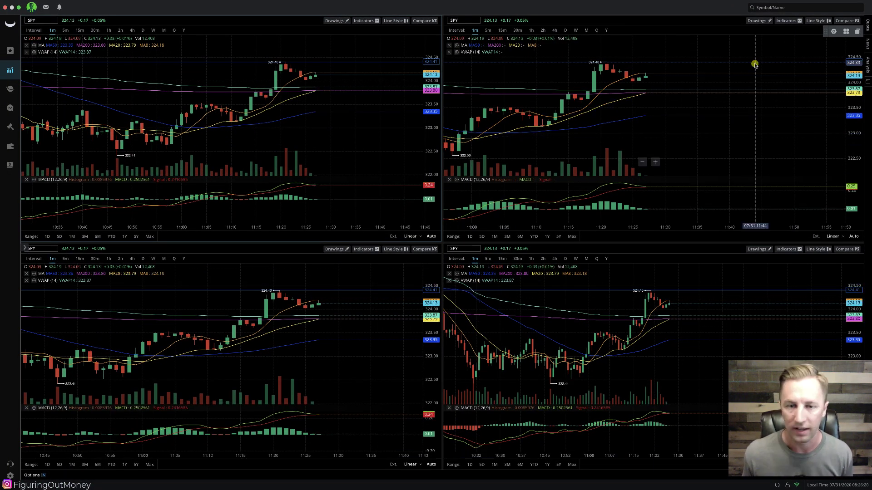
Step: Set the SPY charts to 5m top-right, 15m bottom-left and daily bottom-right, keeping 1m top-left
{"action": "left_click", "coordinate": [843, 31]}
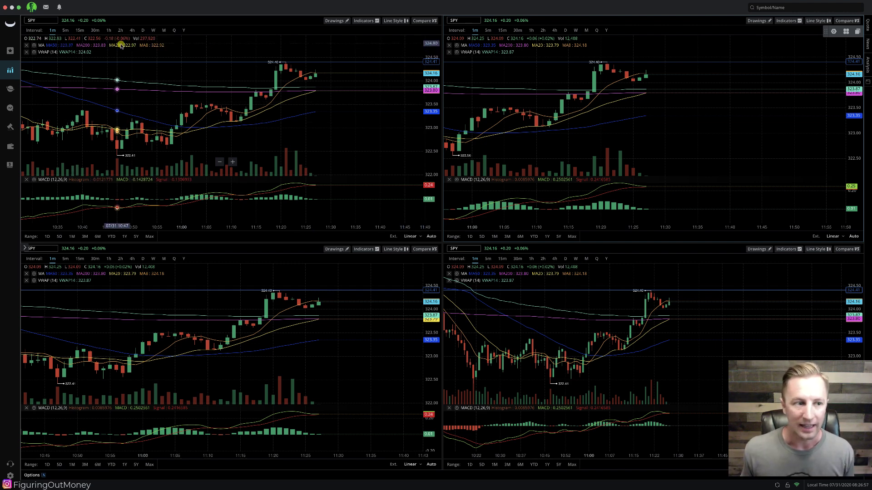
{"action": "left_click", "coordinate": [487, 30]}
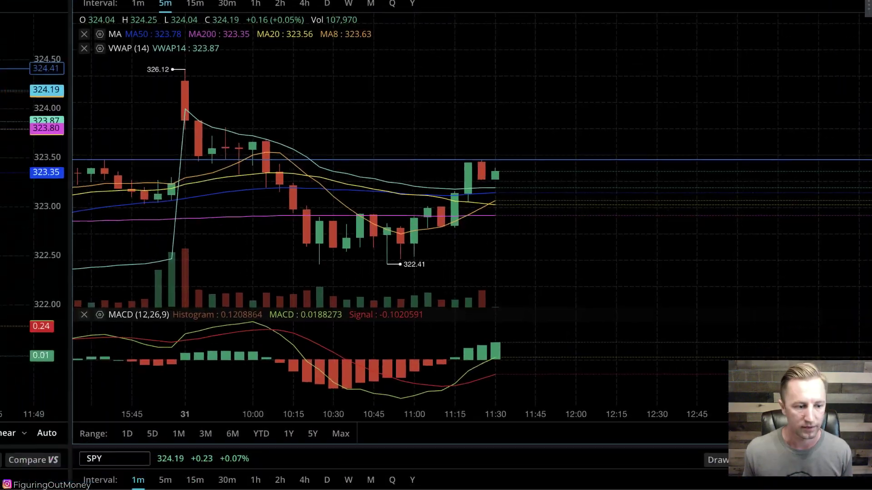
{"action": "left_click", "coordinate": [128, 40]}
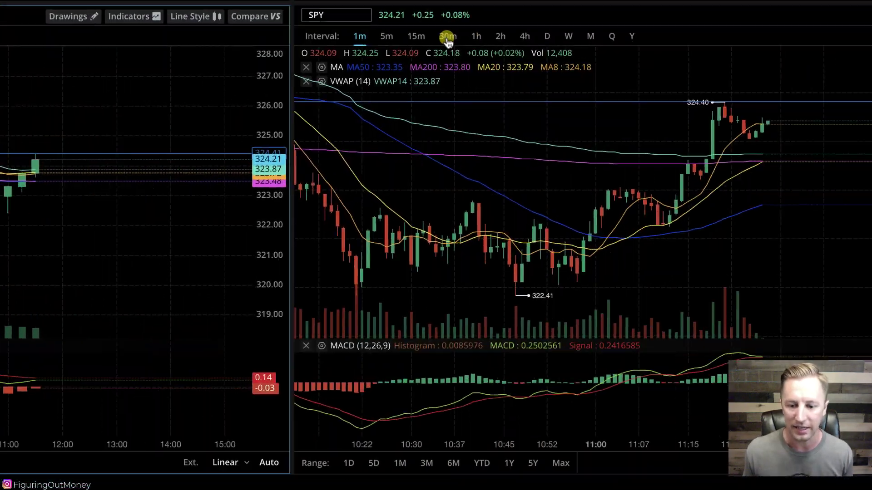
{"action": "left_click", "coordinate": [160, 38]}
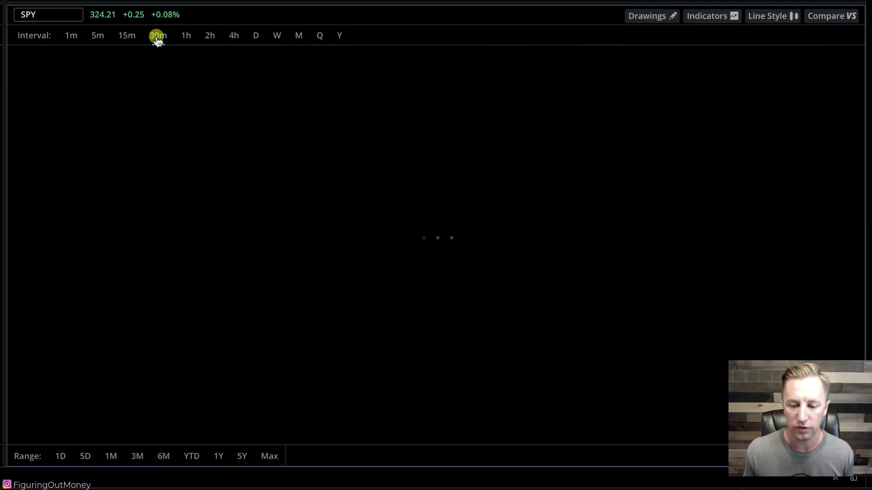
{"action": "left_click", "coordinate": [256, 36]}
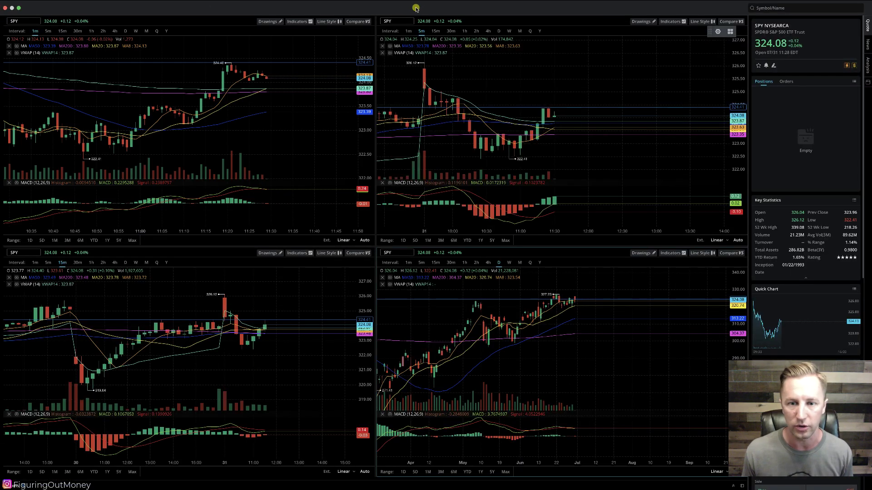
Step: Switch the Webull trading window to full screen
{"action": "left_click", "coordinate": [5, 9]}
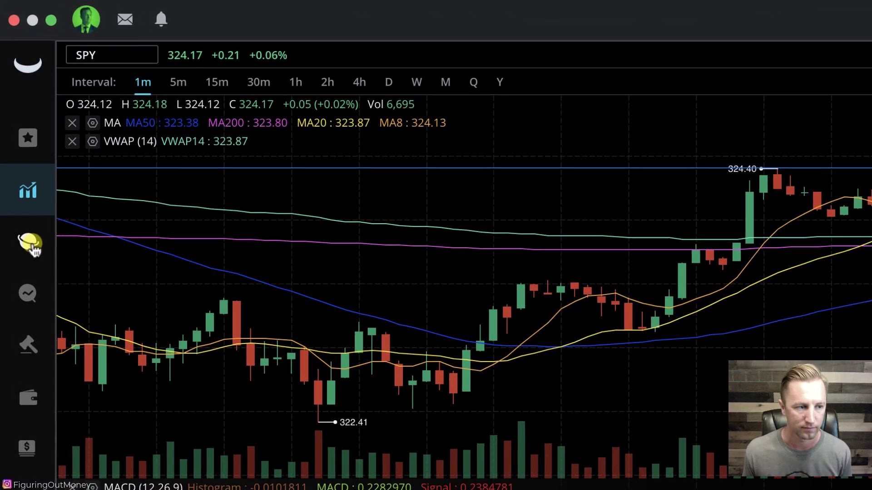
{"action": "left_click", "coordinate": [30, 244]}
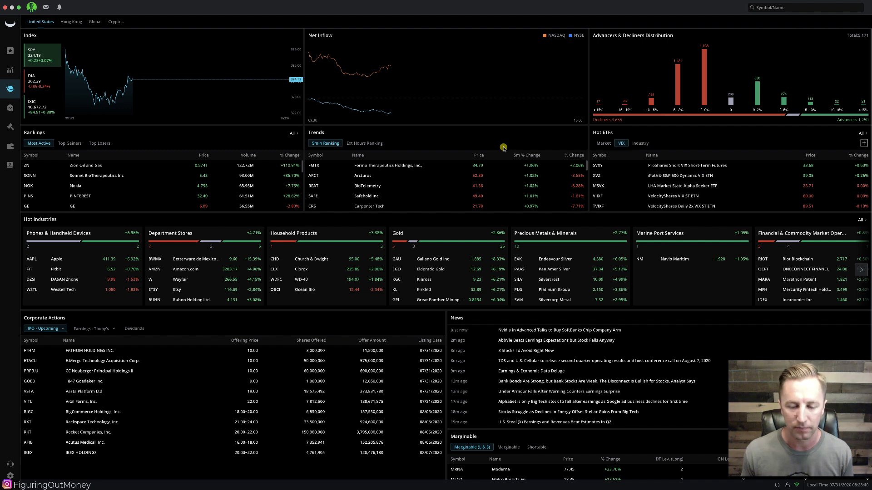
{"action": "left_click", "coordinate": [9, 109]}
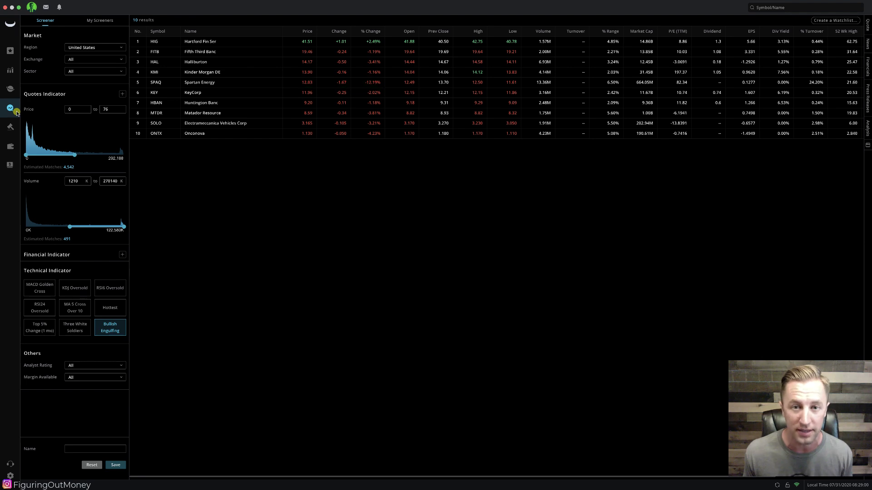
{"action": "left_click", "coordinate": [10, 88]}
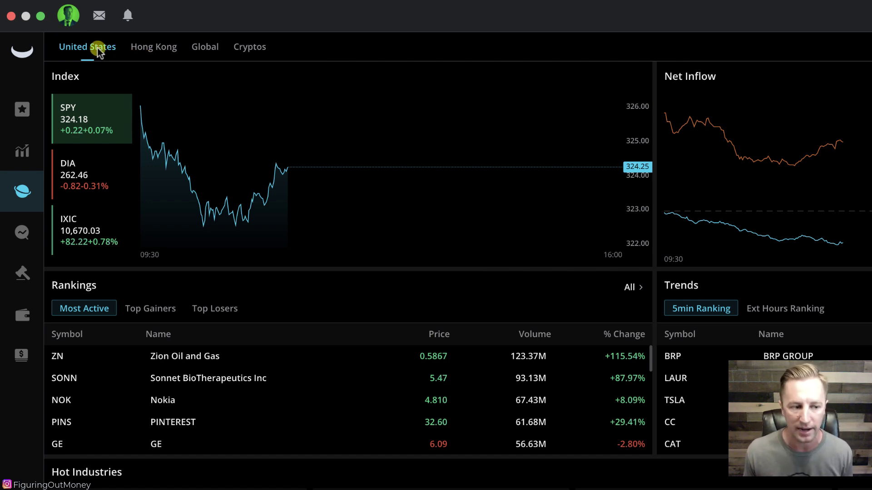
{"action": "mouse_move", "coordinate": [236, 138]}
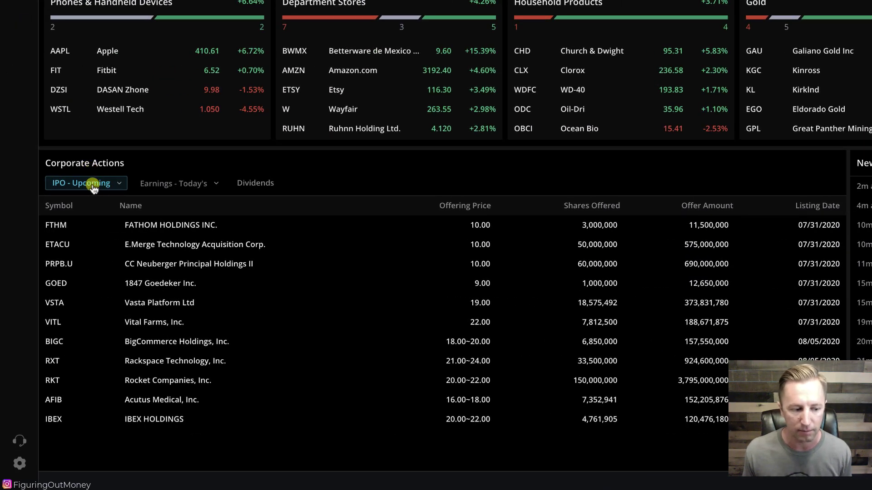
{"action": "left_click", "coordinate": [190, 186]}
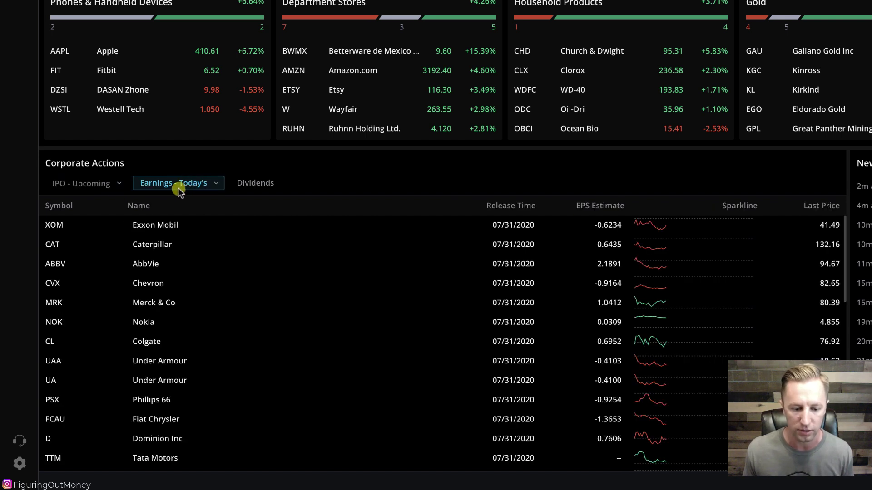
{"action": "left_click", "coordinate": [246, 185]}
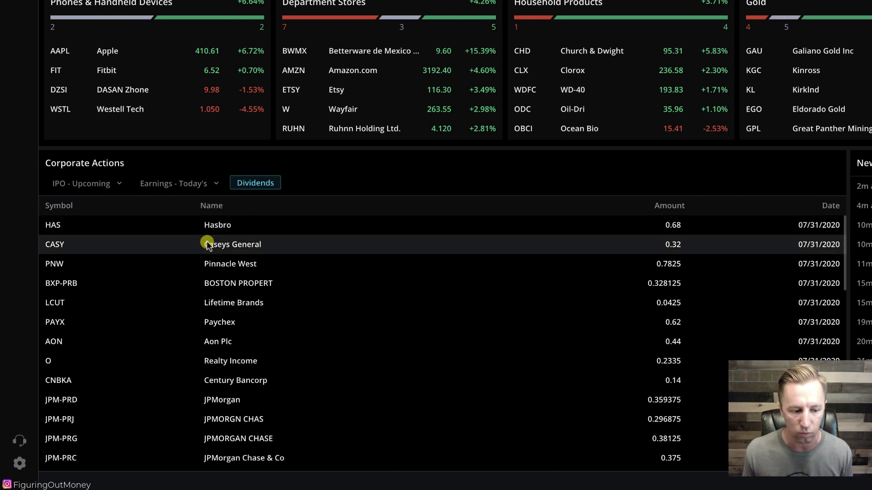
{"action": "scroll", "coordinate": [250, 254], "scroll_direction": "down", "scroll_amount": 1}
{"action": "left_click", "coordinate": [93, 183]}
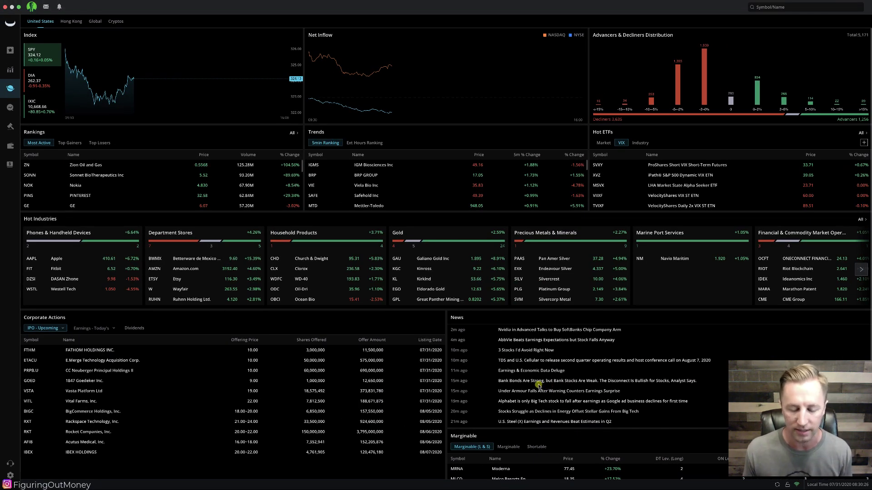
{"action": "scroll", "coordinate": [538, 384], "scroll_direction": "down", "scroll_amount": 3}
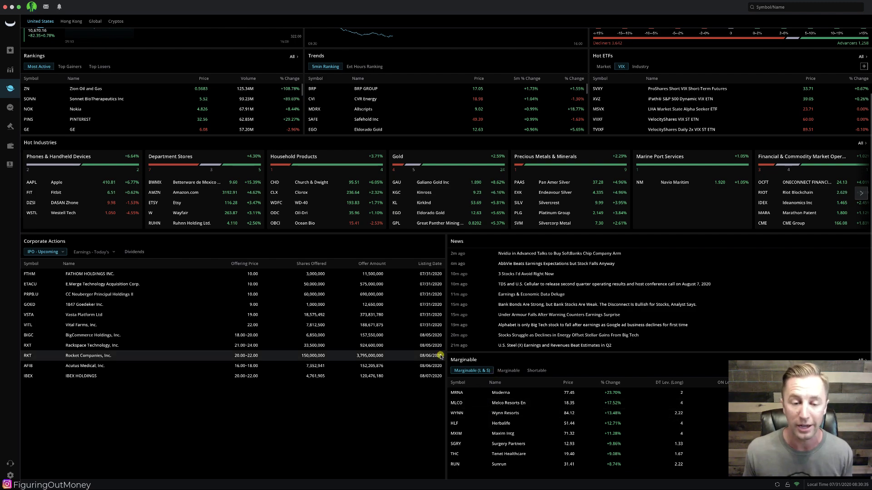
{"action": "scroll", "coordinate": [439, 356], "scroll_direction": "up", "scroll_amount": 3}
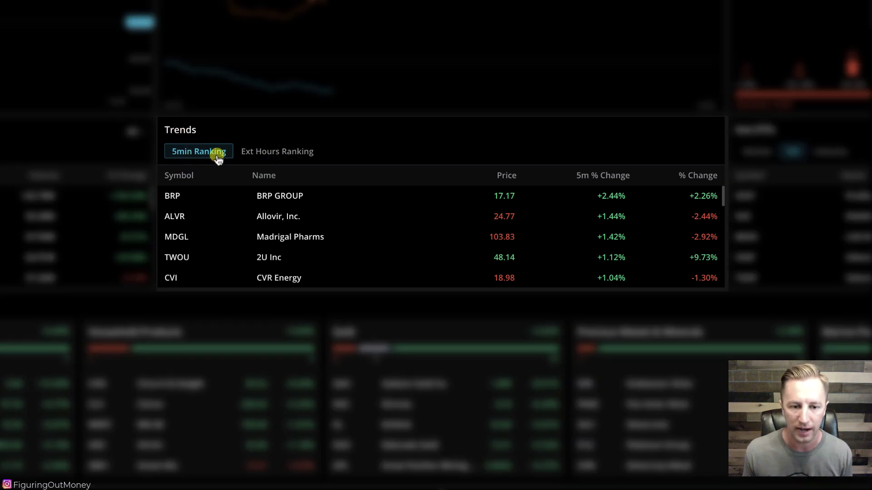
{"action": "left_click", "coordinate": [264, 155]}
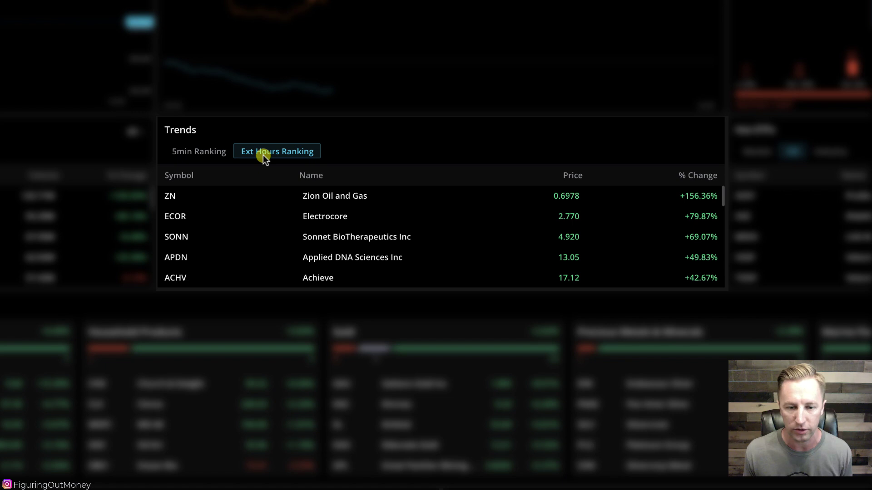
{"action": "left_click", "coordinate": [203, 153]}
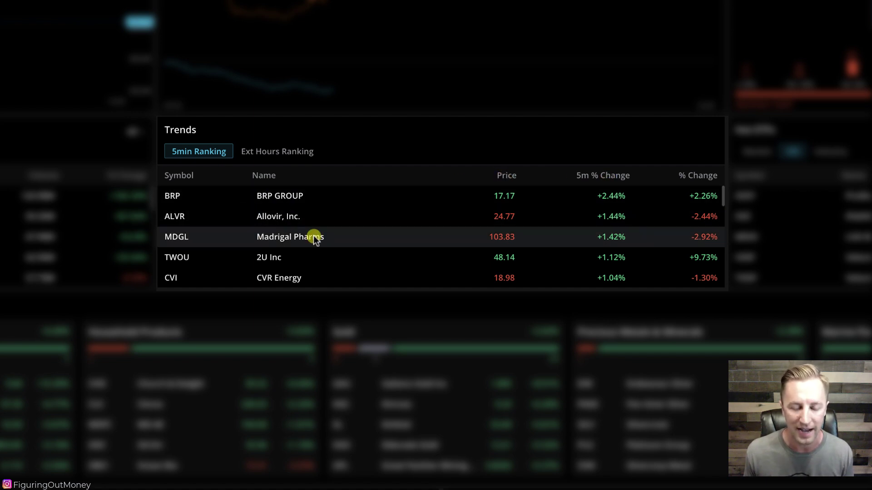
{"action": "scroll", "coordinate": [536, 206], "scroll_direction": "down", "scroll_amount": 5}
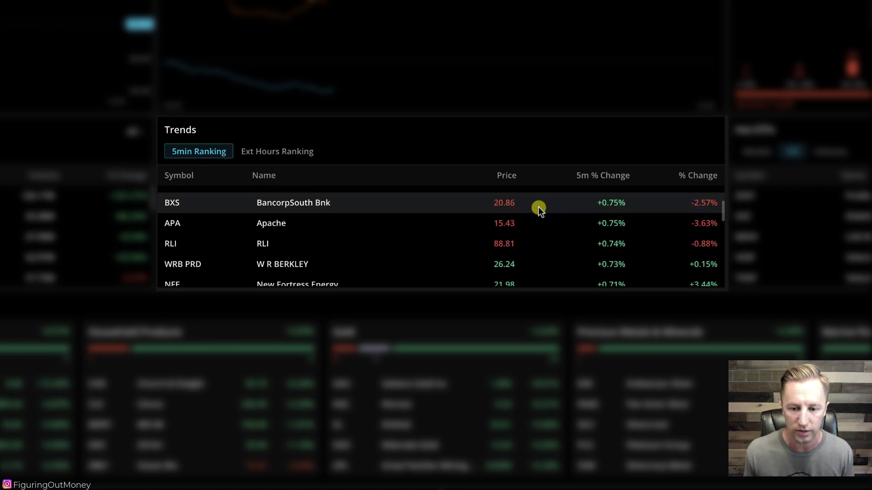
{"action": "scroll", "coordinate": [541, 208], "scroll_direction": "up", "scroll_amount": 5}
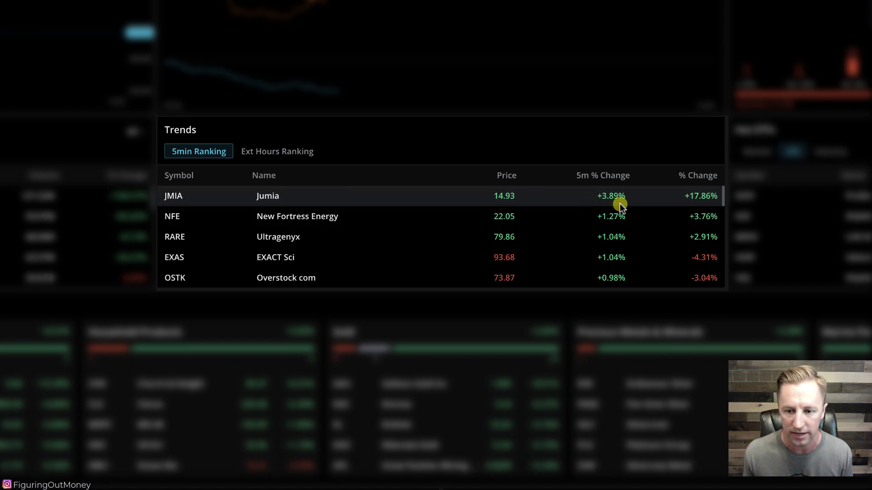
Step: Load Jumia (JMIA) into the charts from the Trends 5min Ranking list
{"action": "double_click", "coordinate": [391, 198]}
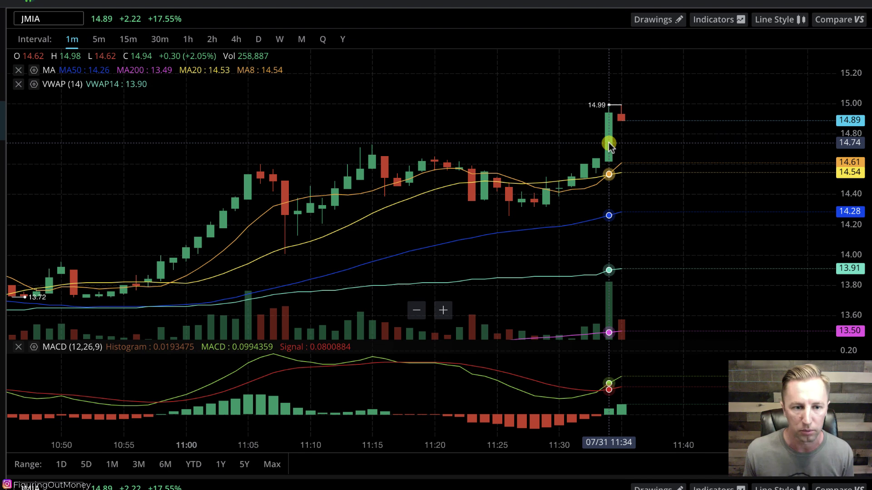
Step: Mark JMIA's 14.99 high with a horizontal line at 15.00 on the 1-minute chart
{"action": "scroll", "coordinate": [615, 151], "scroll_direction": "up", "scroll_amount": 5}
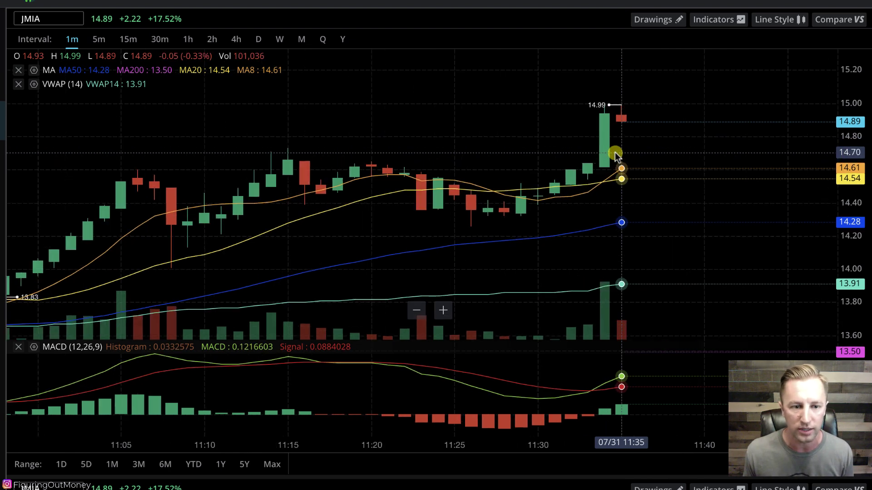
{"action": "scroll", "coordinate": [614, 152], "scroll_direction": "down", "scroll_amount": 2}
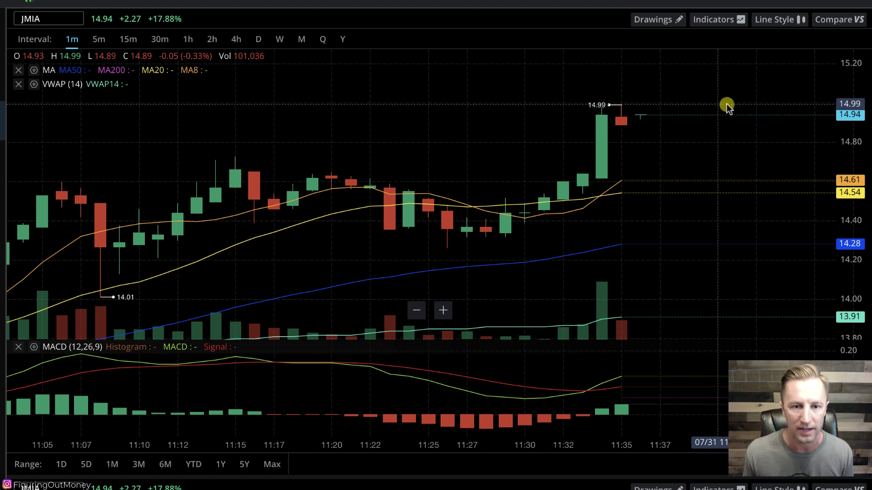
{"action": "left_click", "coordinate": [671, 22]}
{"action": "left_click", "coordinate": [654, 70]}
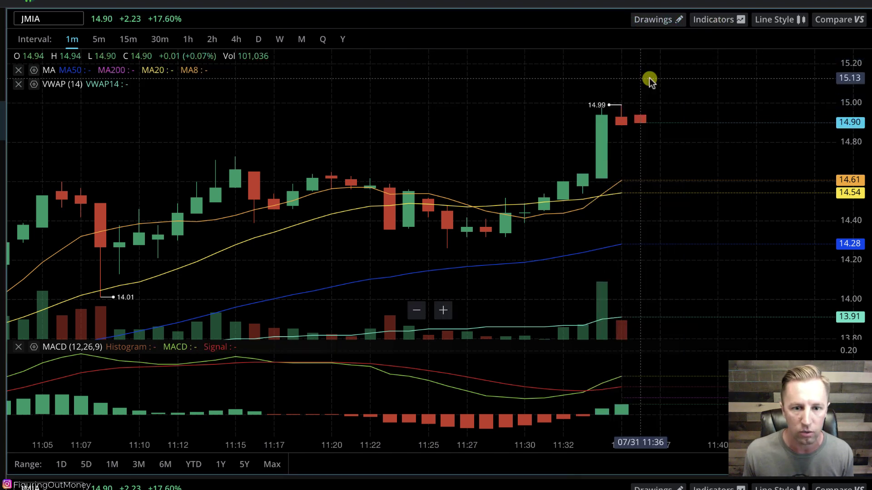
{"action": "left_click", "coordinate": [698, 102]}
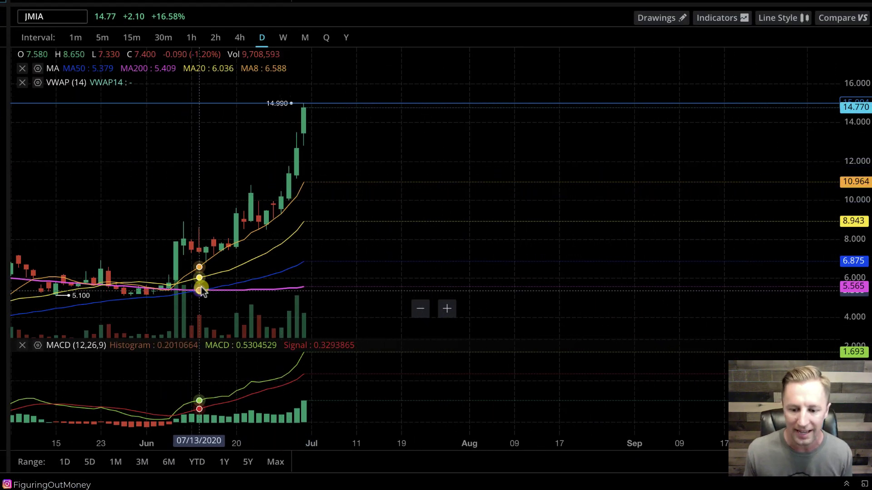
Step: Zoom in on the JMIA chart while reviewing the daily, 5-minute and 15-minute views
{"action": "scroll", "coordinate": [303, 128], "scroll_direction": "up", "scroll_amount": 5}
{"action": "scroll", "coordinate": [308, 129], "scroll_direction": "up", "scroll_amount": 5}
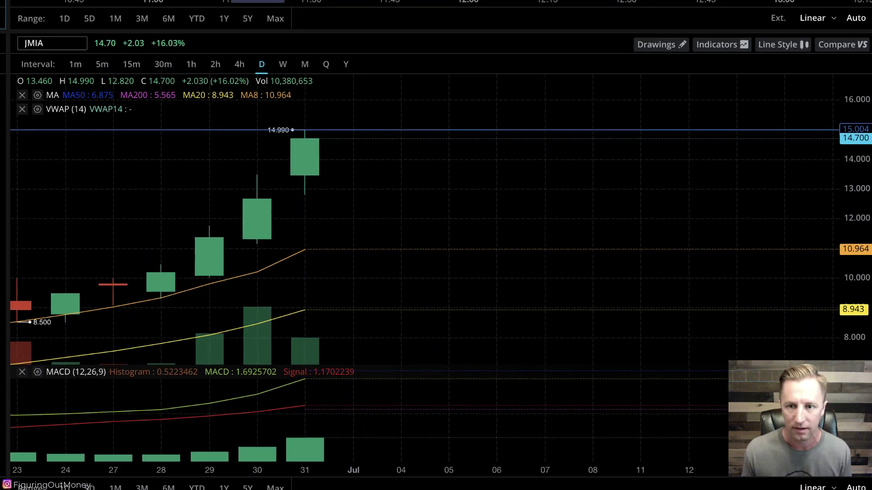
{"action": "scroll", "coordinate": [282, 265], "scroll_direction": "up", "scroll_amount": 5}
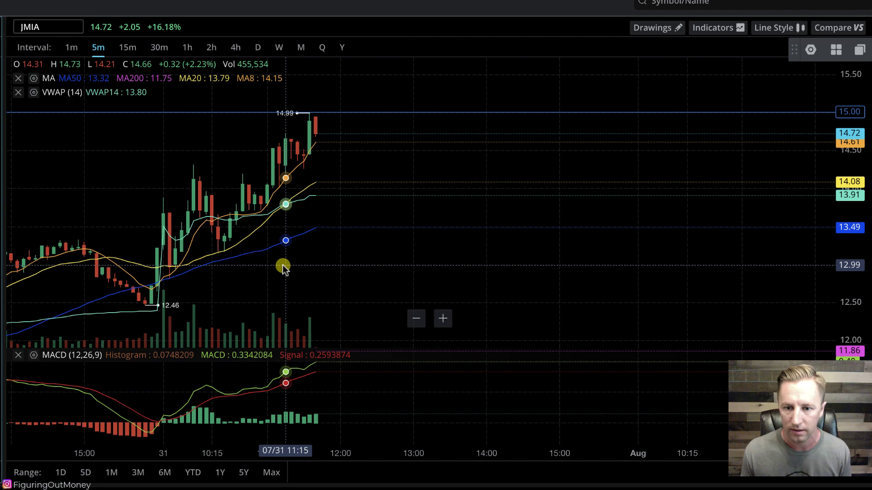
{"action": "scroll", "coordinate": [318, 227], "scroll_direction": "up", "scroll_amount": 3}
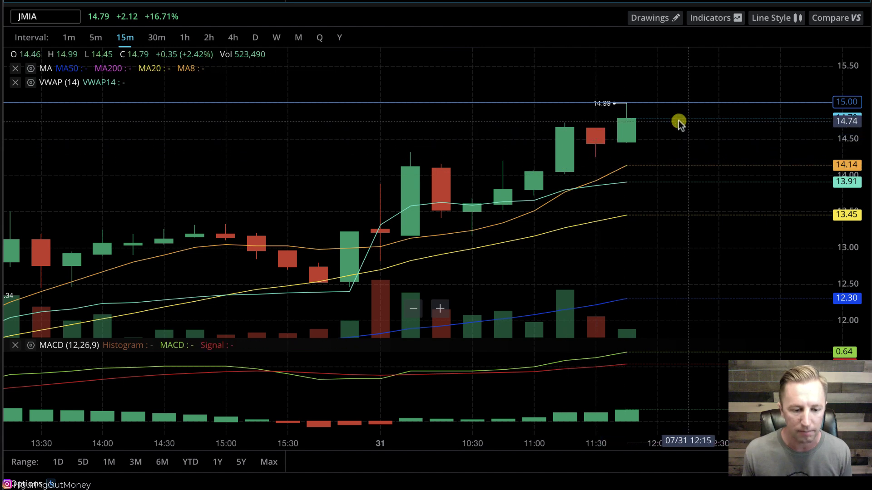
Step: Set the 15.00 line on JMIA's 15-minute chart and draw a horizontal line at SPY's 327.33 high
{"action": "left_click", "coordinate": [707, 102]}
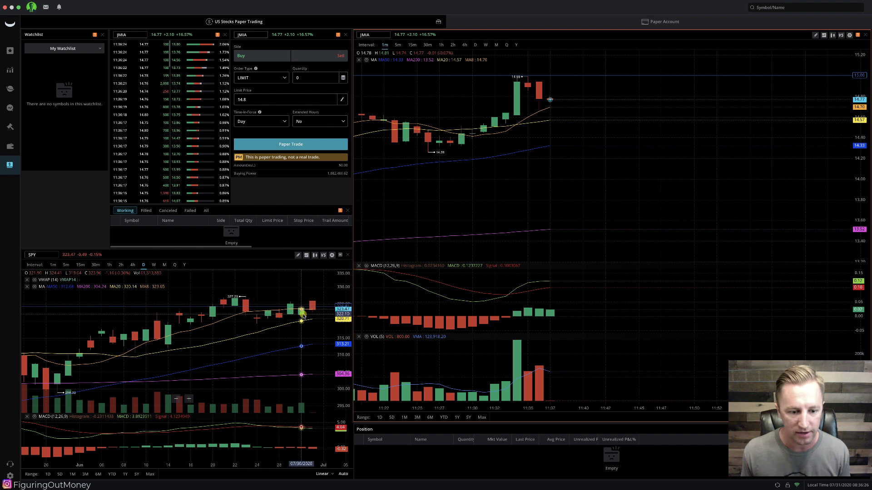
{"action": "scroll", "coordinate": [290, 308], "scroll_direction": "down", "scroll_amount": 1}
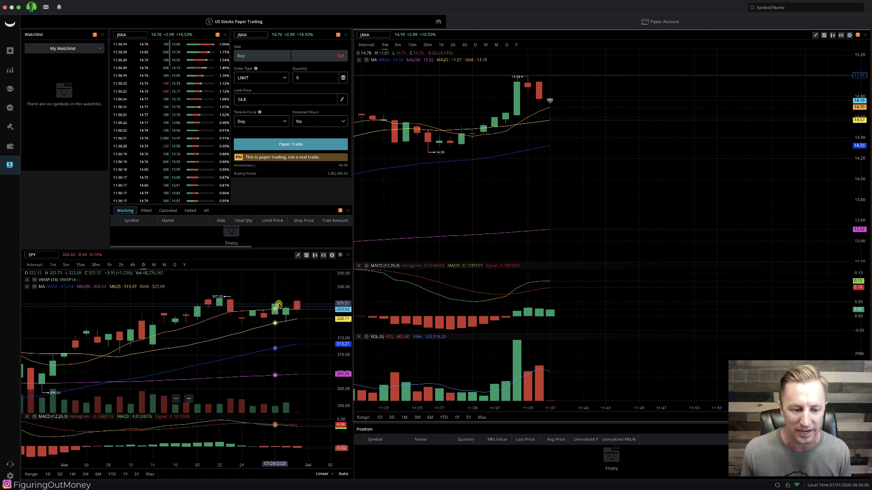
{"action": "left_click_drag", "start_coordinate": [253, 304], "coordinate": [253, 298]}
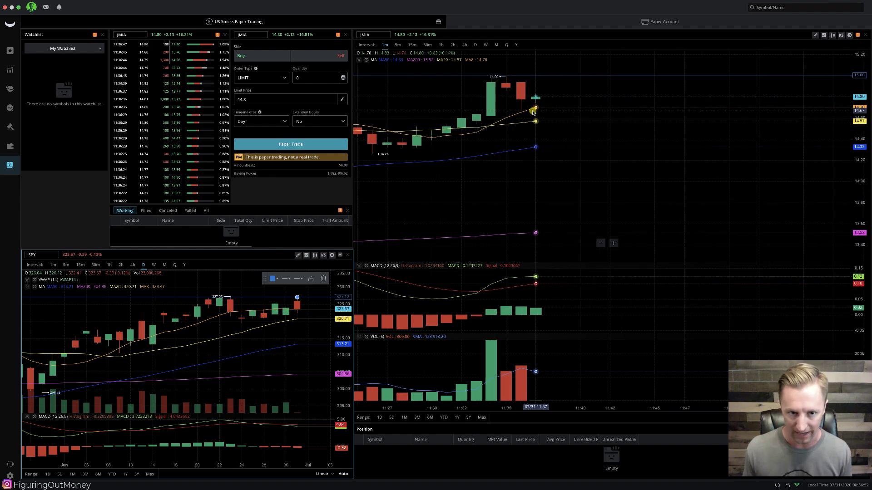
Step: Zoom in on the JMIA 1-minute chart and bring up its Indicators list
{"action": "scroll", "coordinate": [534, 115], "scroll_direction": "up", "scroll_amount": 2}
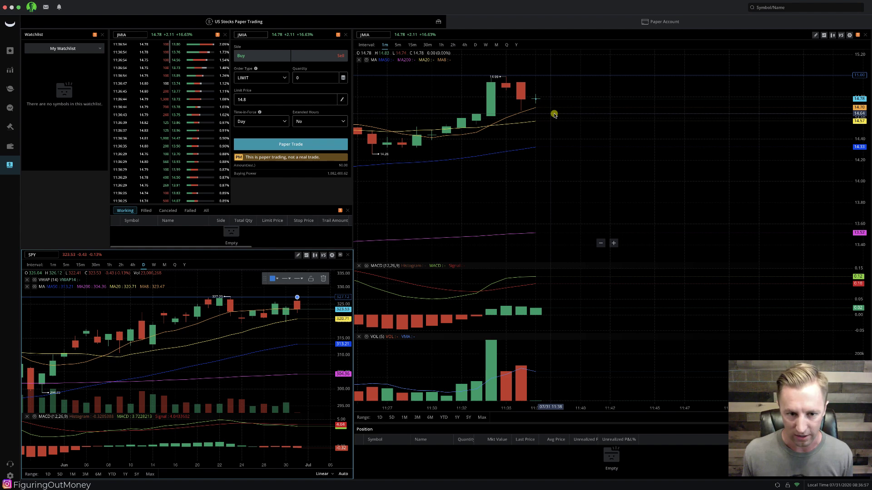
{"action": "scroll", "coordinate": [552, 111], "scroll_direction": "up", "scroll_amount": 1}
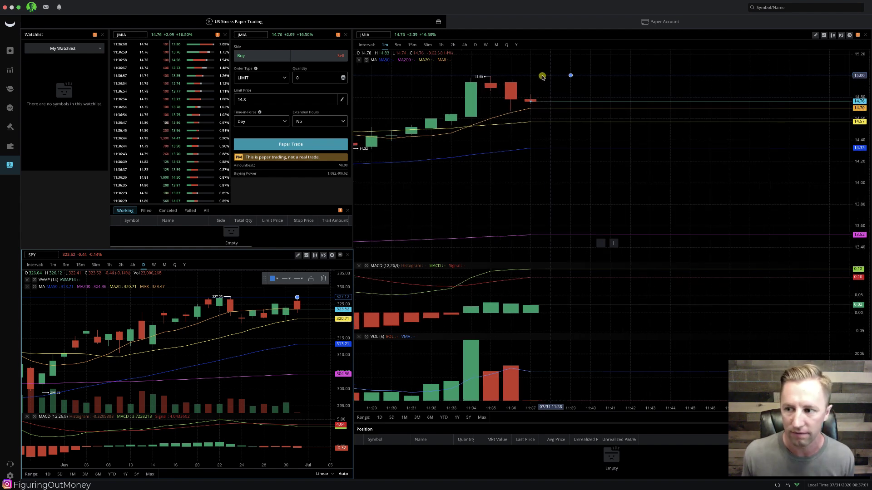
{"action": "scroll", "coordinate": [544, 80], "scroll_direction": "up", "scroll_amount": 1}
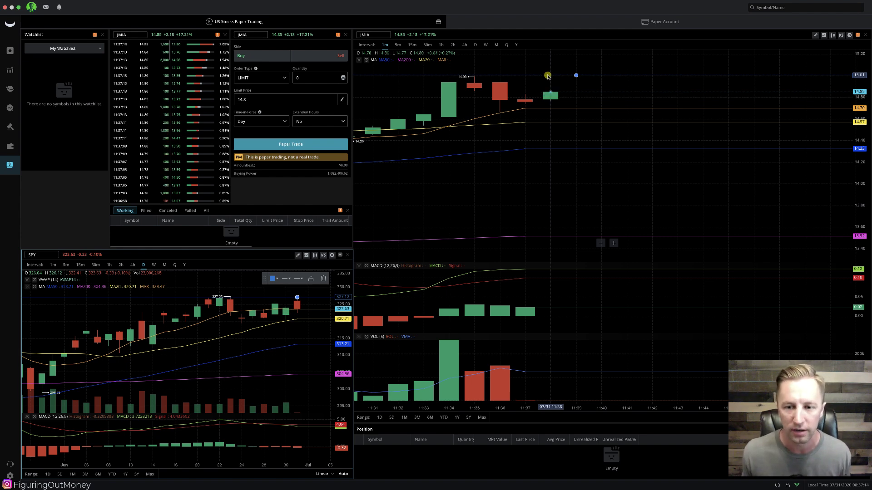
{"action": "scroll", "coordinate": [585, 99], "scroll_direction": "down", "scroll_amount": 2}
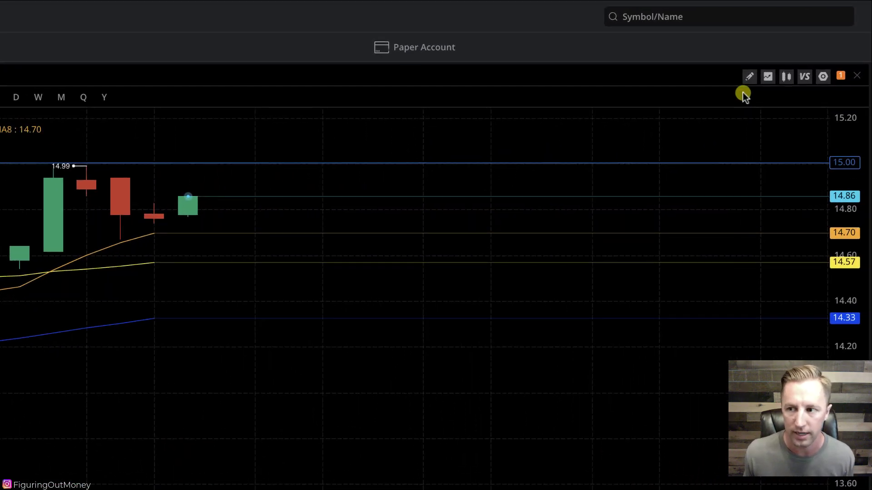
{"action": "left_click", "coordinate": [818, 40]}
Step: Untick MA to drop the moving averages from JMIA's 1-minute chart, then select the 15.00 line
{"action": "left_click", "coordinate": [728, 131]}
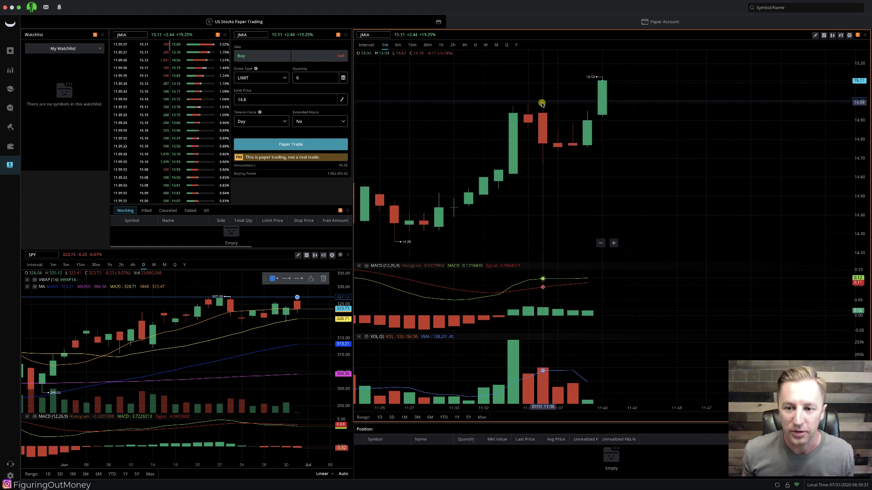
{"action": "left_click", "coordinate": [540, 102]}
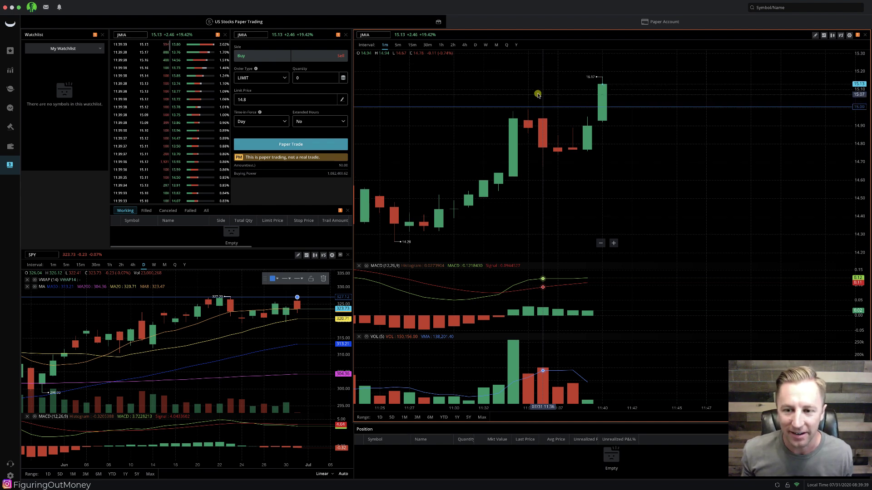
{"action": "scroll", "coordinate": [532, 98], "scroll_direction": "down", "scroll_amount": 1}
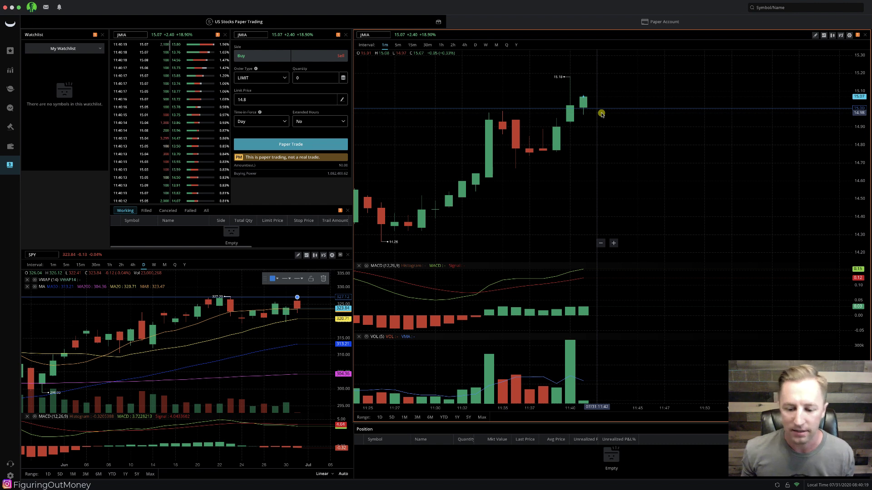
{"action": "scroll", "coordinate": [601, 114], "scroll_direction": "up", "scroll_amount": 1}
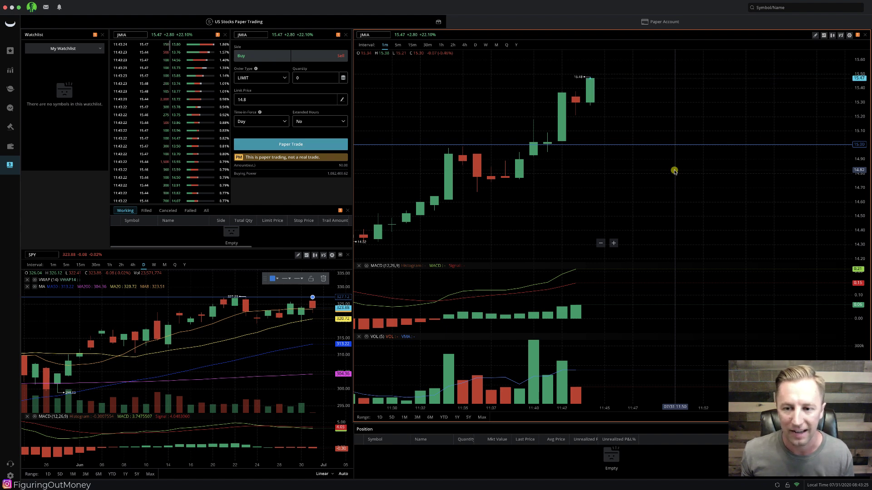
Step: Switch SPY to 5-minute candles and add a JMIA horizontal line raised to about 15.41
{"action": "left_click", "coordinate": [67, 265]}
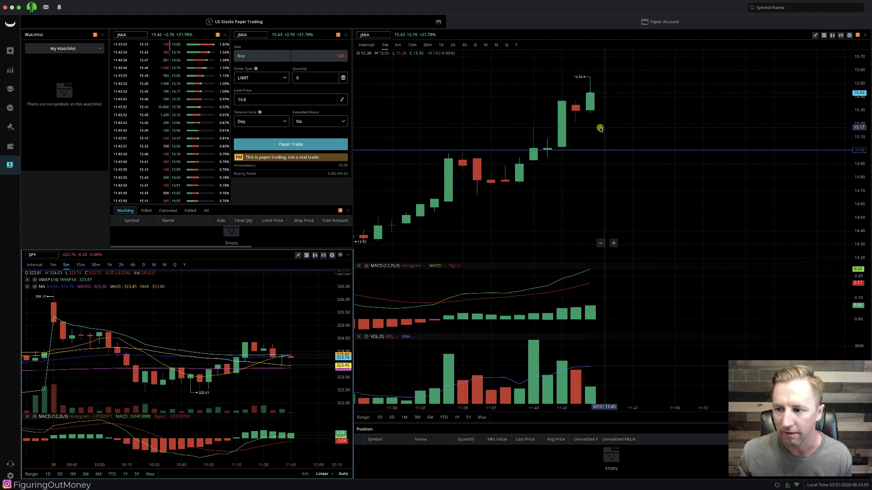
{"action": "left_click", "coordinate": [813, 36]}
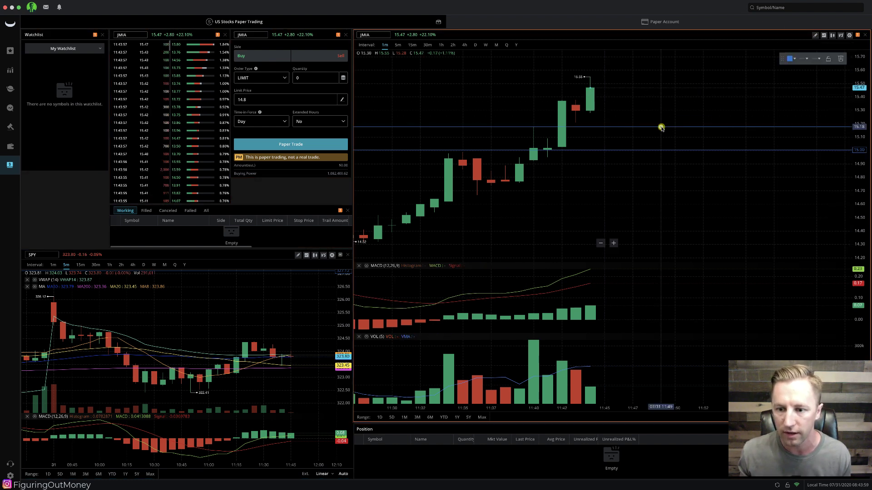
{"action": "left_click", "coordinate": [662, 127]}
{"action": "left_click_drag", "start_coordinate": [647, 127], "coordinate": [648, 117]}
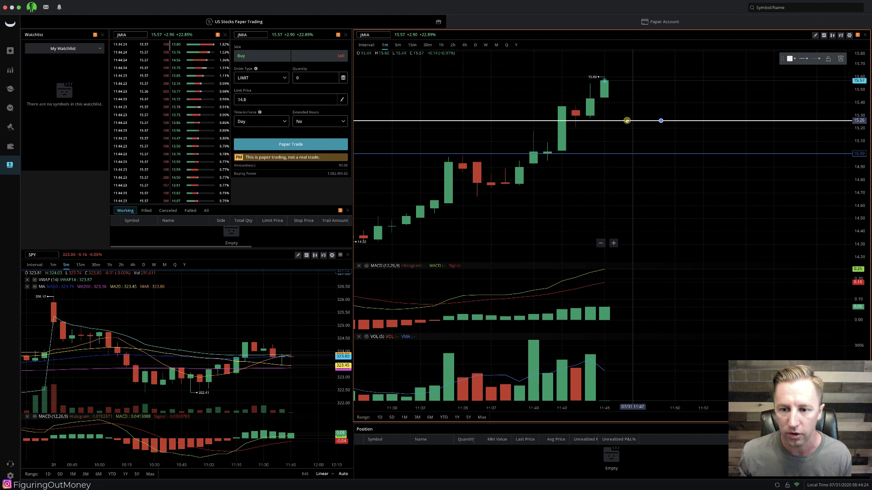
{"action": "left_click_drag", "start_coordinate": [627, 120], "coordinate": [627, 101]}
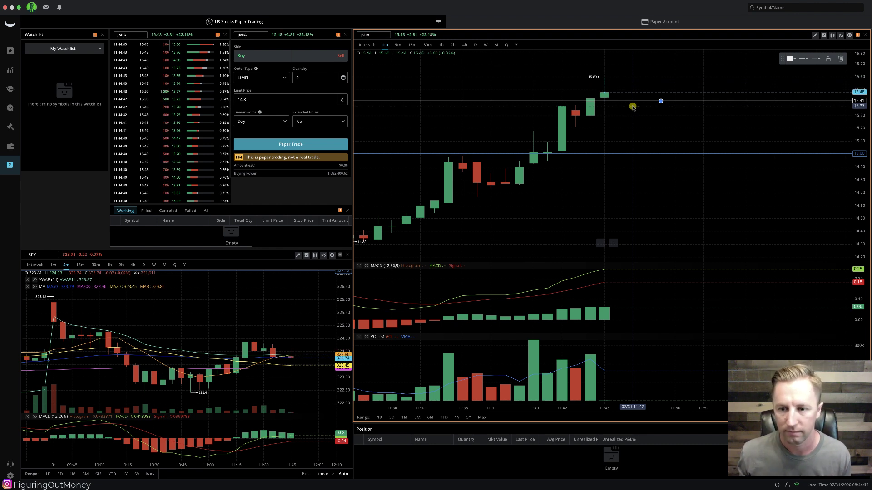
Step: Zoom out the JMIA 1m chart to show candles from about 11:30 onward
{"action": "scroll", "coordinate": [632, 106], "scroll_direction": "right", "scroll_amount": 3}
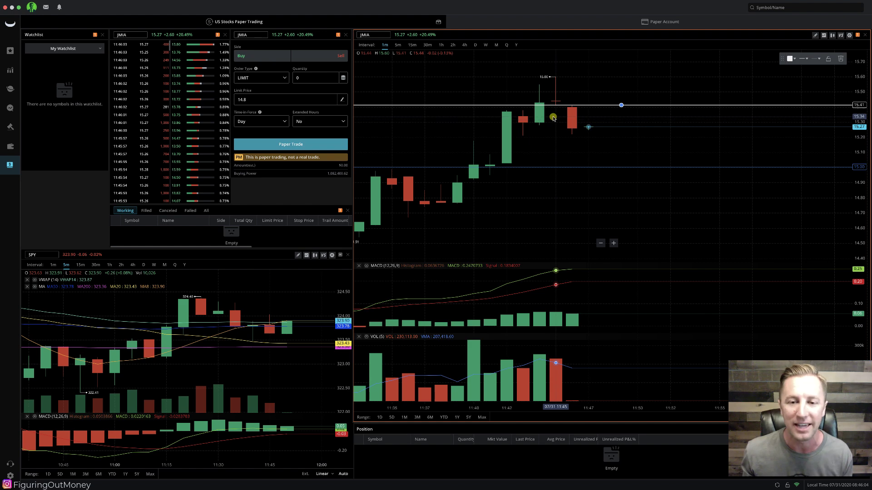
{"action": "scroll", "coordinate": [616, 137], "scroll_direction": "down", "scroll_amount": 2}
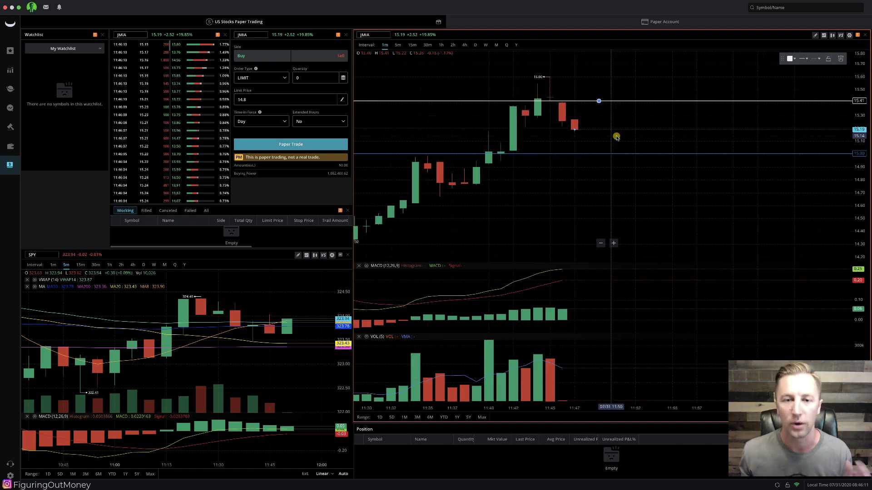